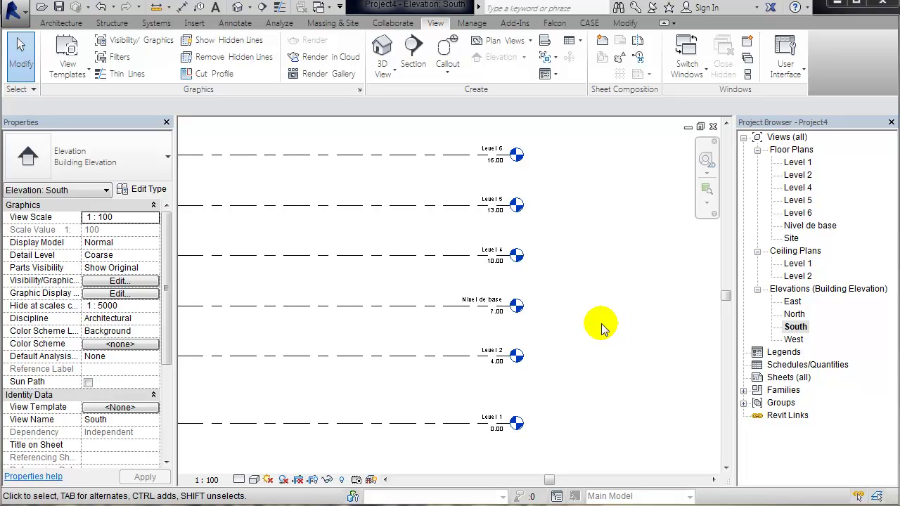
# - Scroll and pan the South elevation to bring Level 1 back into view, briefly selecting Nivel de base
pyautogui.click(572, 318)
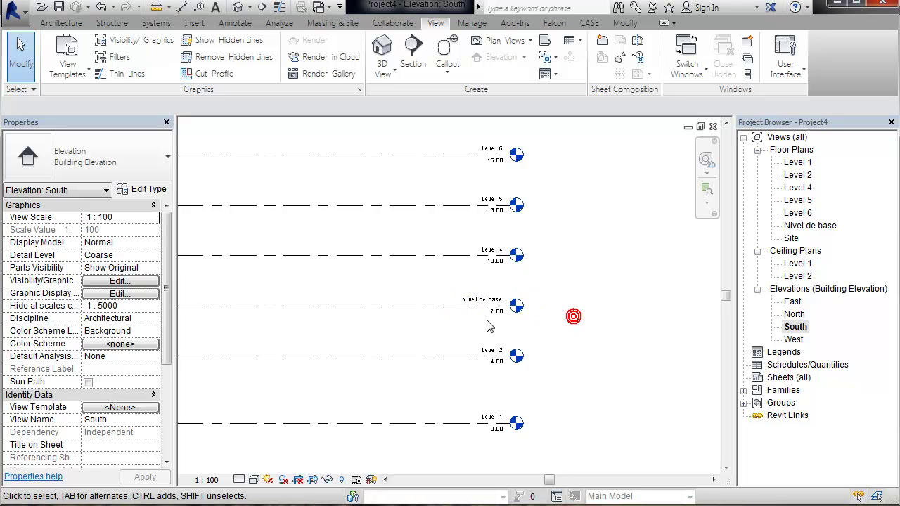
pyautogui.scroll(1, 509, 329)
pyautogui.scroll(1, 506, 328)
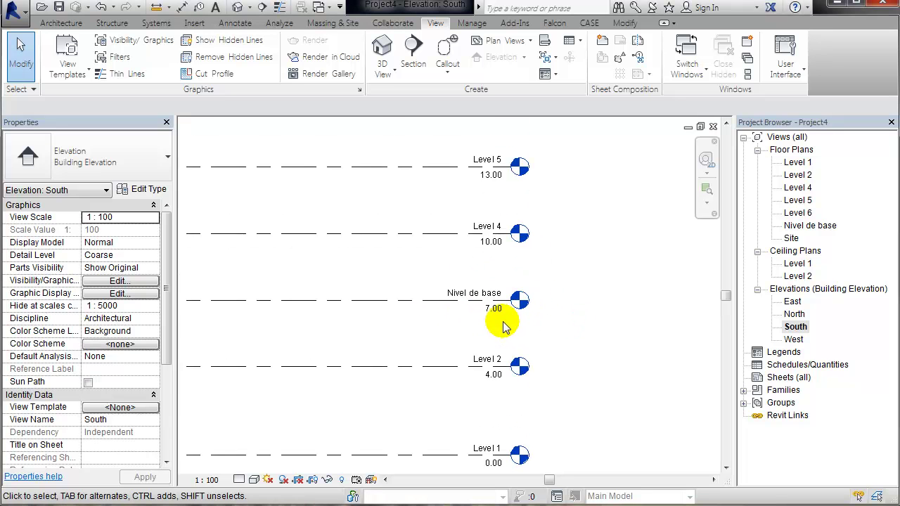
pyautogui.scroll(2, 502, 326)
pyautogui.scroll(2, 502, 327)
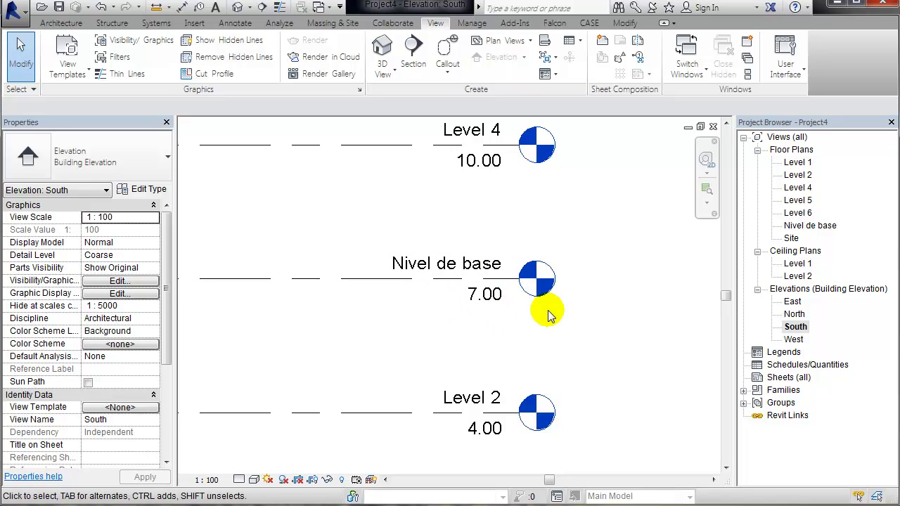
pyautogui.scroll(-1, 549, 316)
pyautogui.scroll(-1, 522, 331)
pyautogui.click(508, 310)
pyautogui.click(524, 337)
pyautogui.moveTo(525, 340); pyautogui.dragTo(549, 297, button='middle')
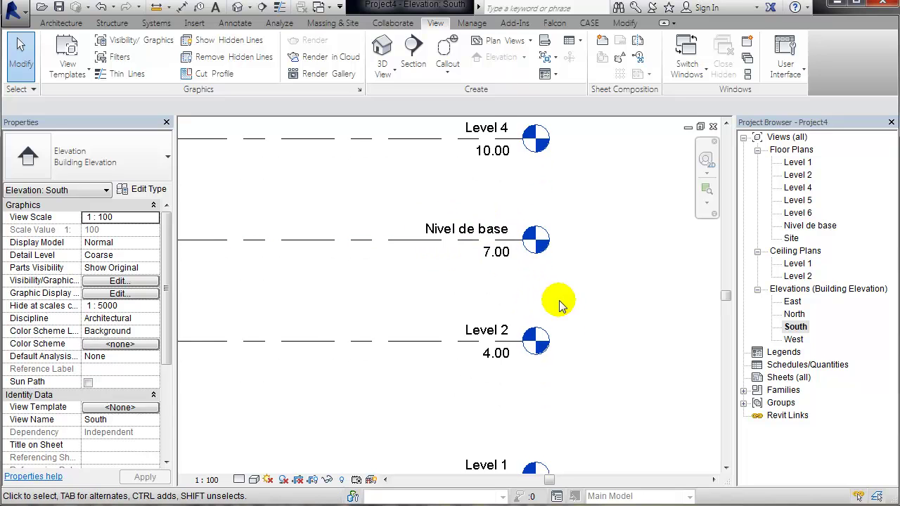
pyautogui.scroll(-1, 566, 309)
pyautogui.scroll(-1, 576, 316)
pyautogui.scroll(-1, 556, 315)
pyautogui.scroll(-1, 538, 327)
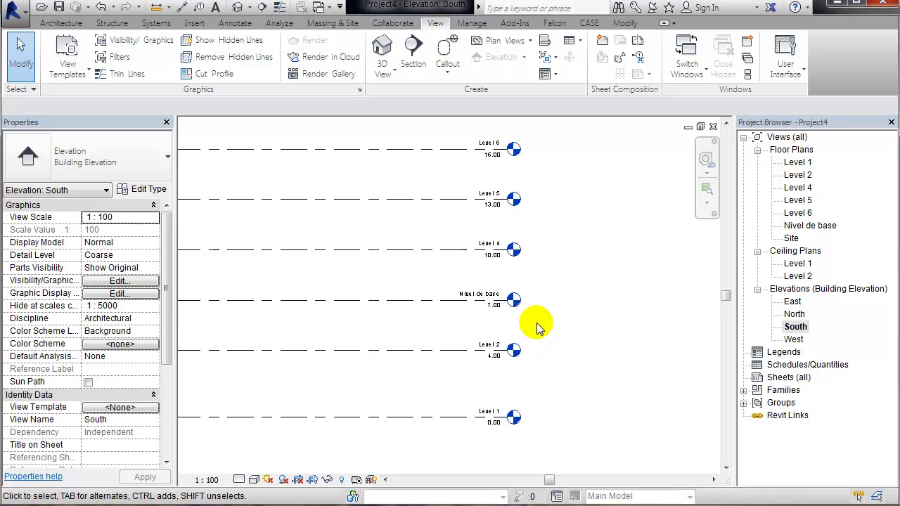
# - Frame the elevation view from Level 5 down to Level 2
pyautogui.moveTo(552, 254); pyautogui.dragTo(559, 265, button='middle')
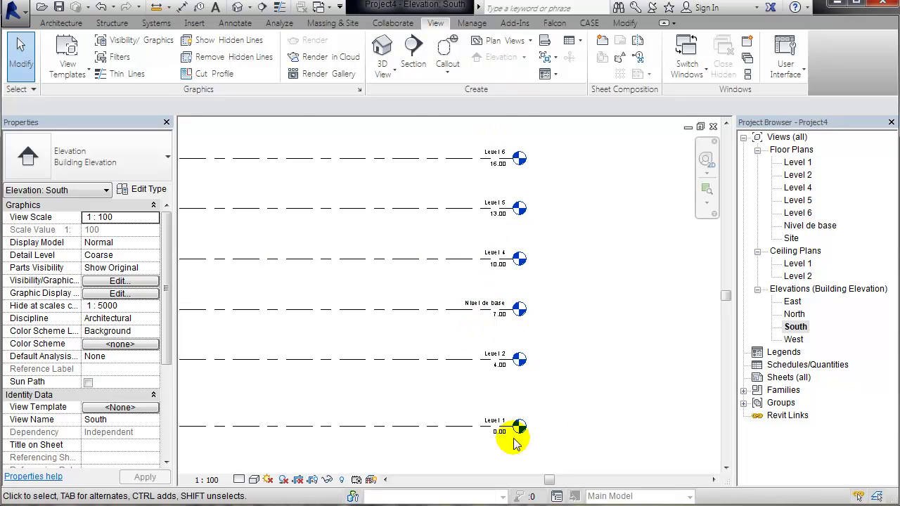
pyautogui.scroll(3, 506, 440)
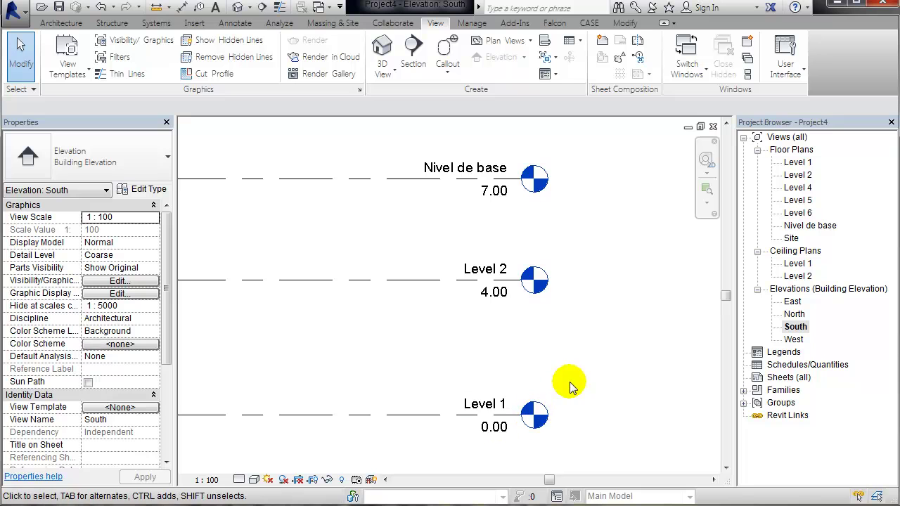
pyautogui.scroll(-1, 571, 375)
pyautogui.moveTo(571, 374); pyautogui.dragTo(567, 368, button='middle')
pyautogui.scroll(1, 431, 305)
pyautogui.moveTo(432, 305); pyautogui.dragTo(416, 361, button='middle')
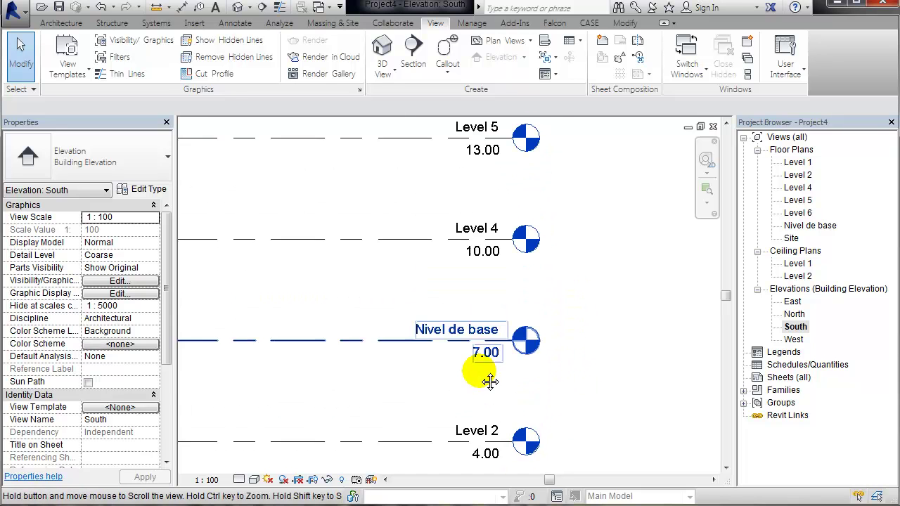
# - Select Nivel de base so Properties shows its 7.0000 elevation
pyautogui.click(484, 359)
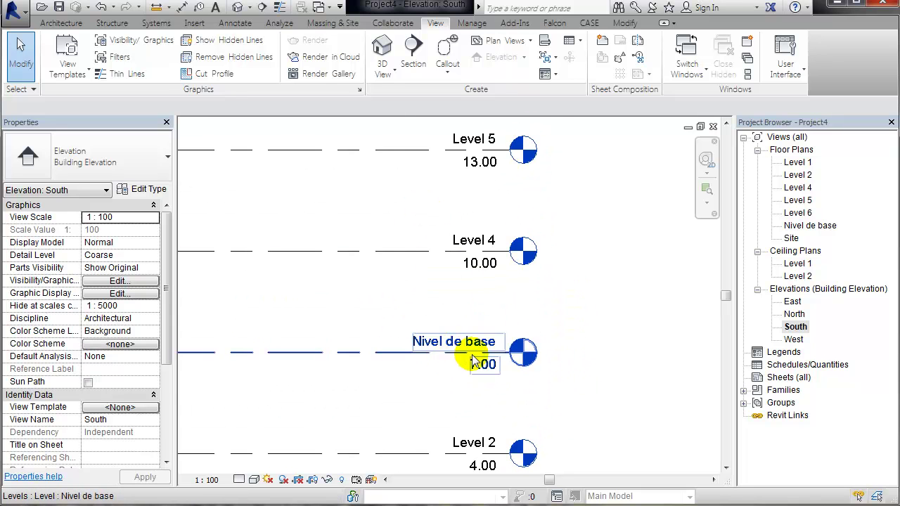
pyautogui.press('Escape')
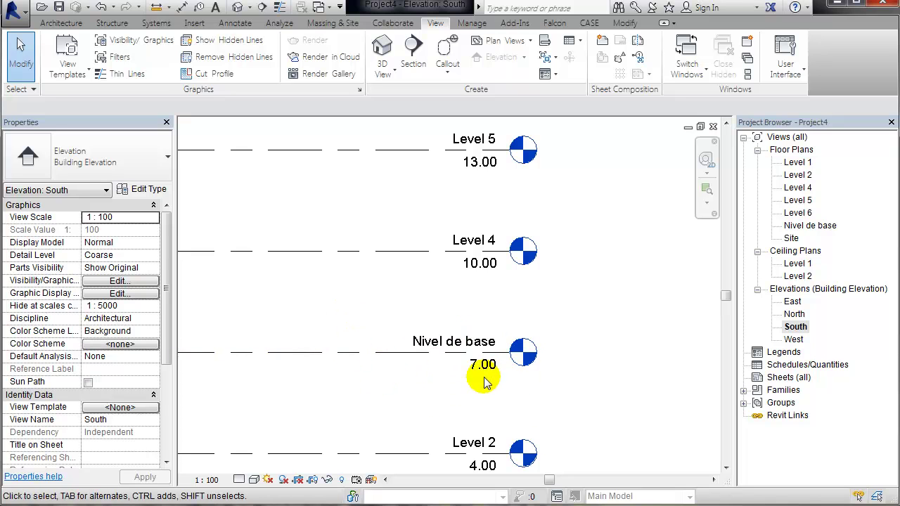
pyautogui.click(392, 357)
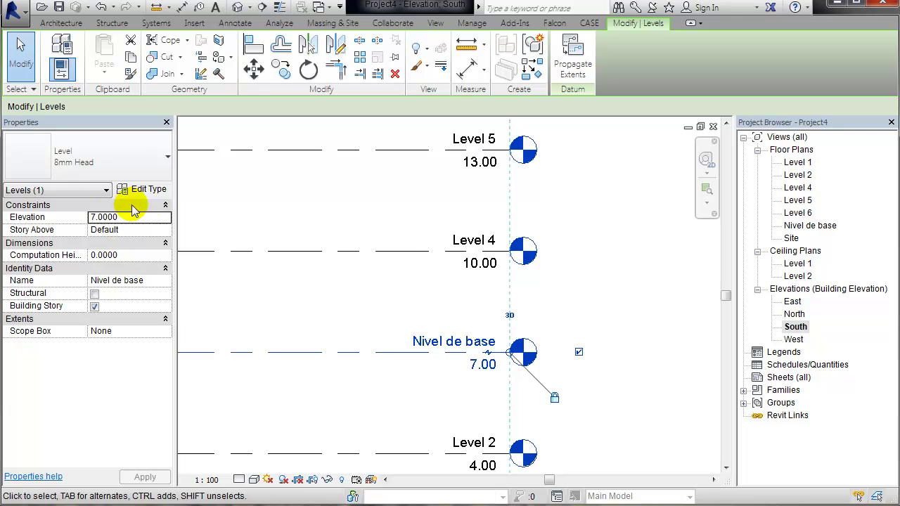
# - Duplicate the 8mm Head level type as Nivel Terreno Cero, with Elevation Base set to Survey Point
pyautogui.click(159, 190)
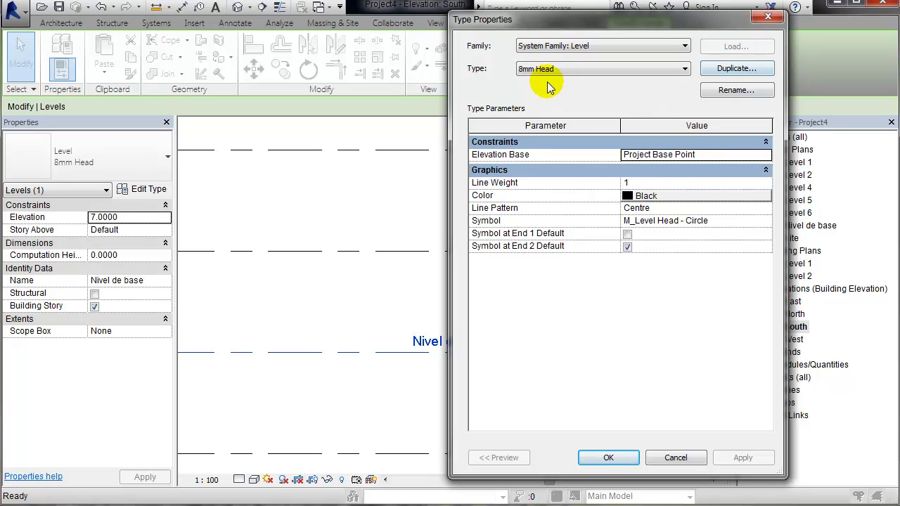
pyautogui.click(717, 70)
pyautogui.write('Nivel Terreno Cero')
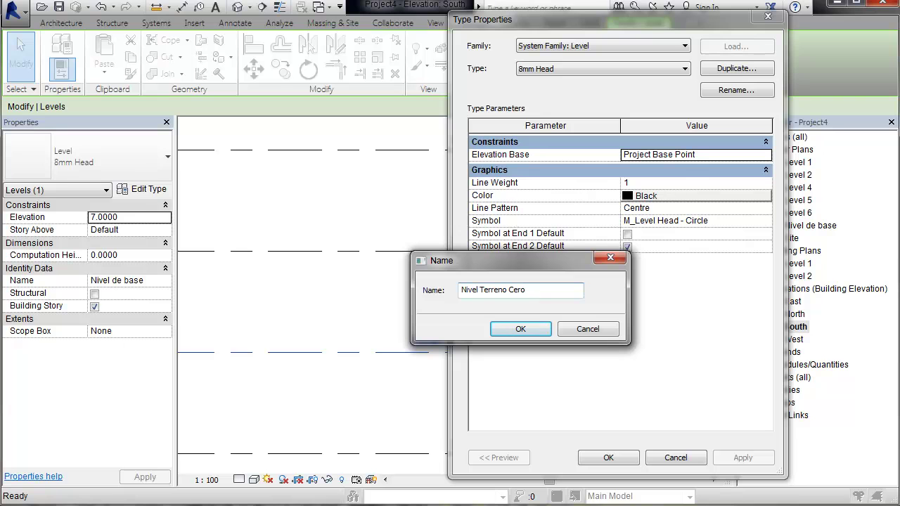
pyautogui.click(520, 329)
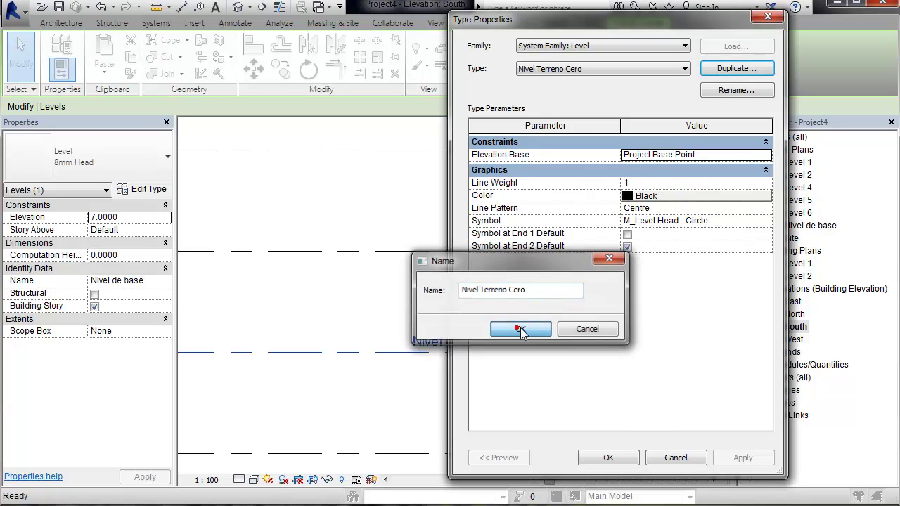
pyautogui.click(768, 155)
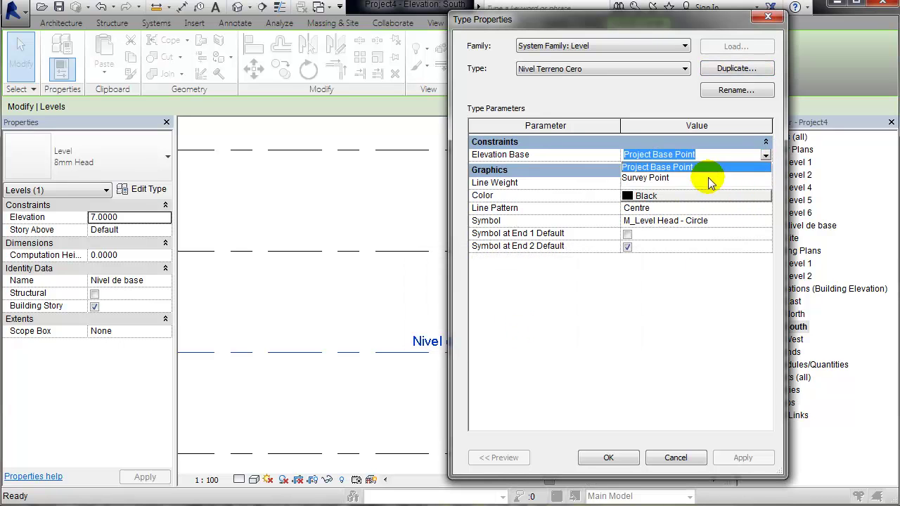
pyautogui.click(660, 177)
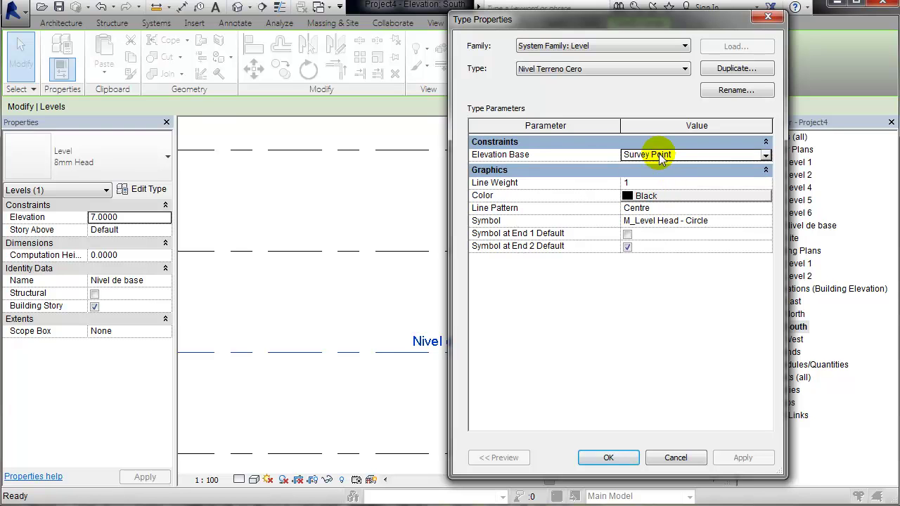
pyautogui.click(602, 448)
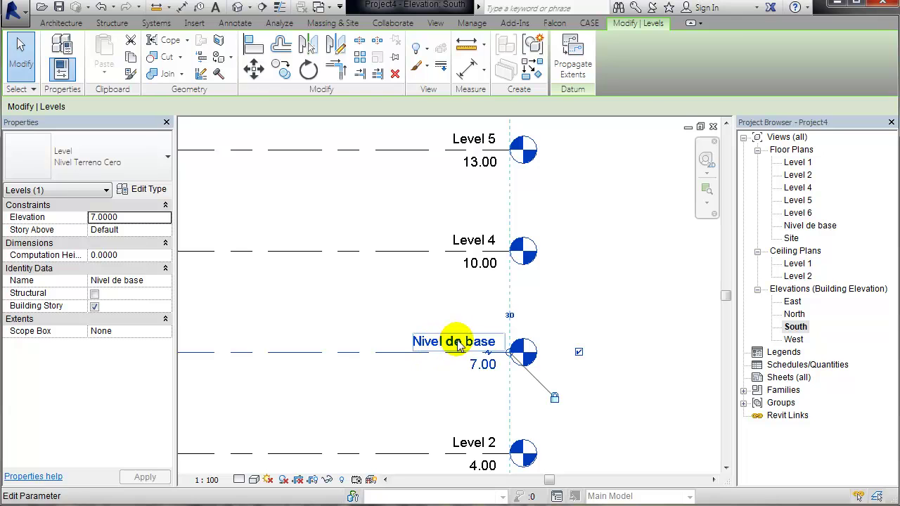
# - Deselect the level and launch Specify Coordinates at Point from Manage > Coordinates
pyautogui.click(576, 301)
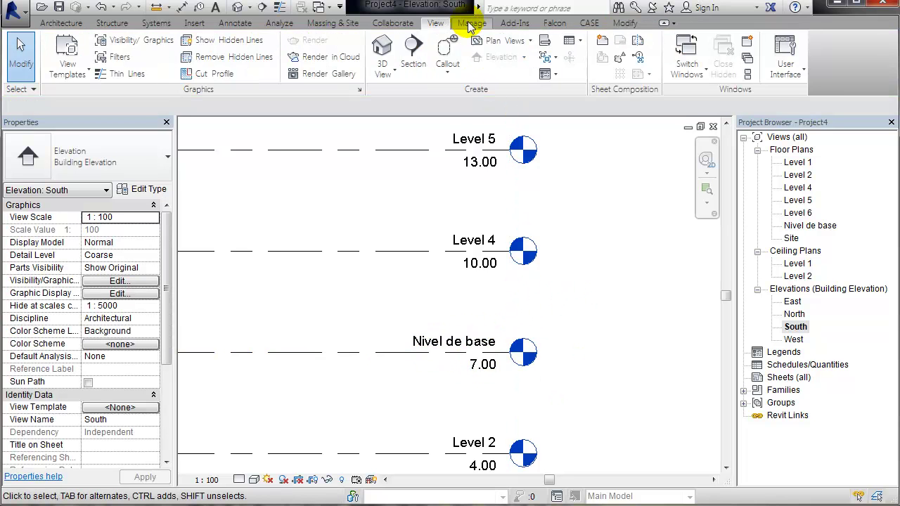
pyautogui.click(470, 23)
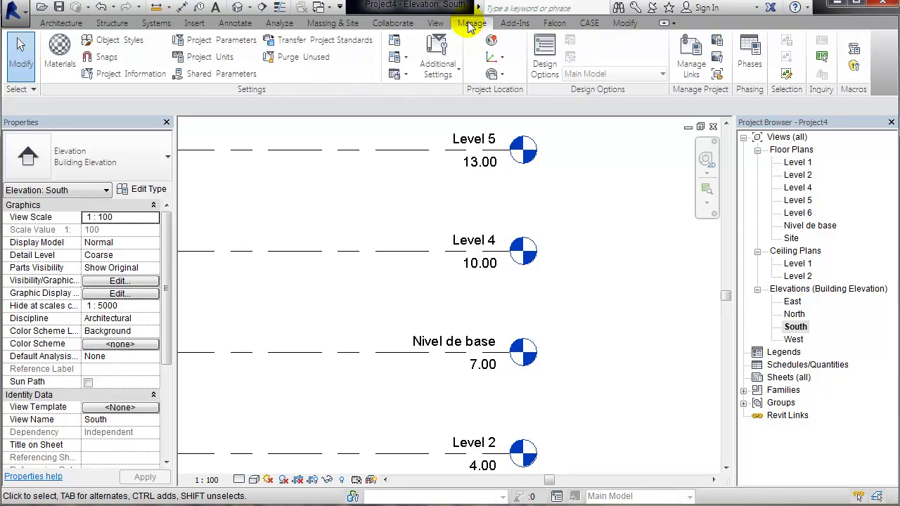
pyautogui.click(498, 60)
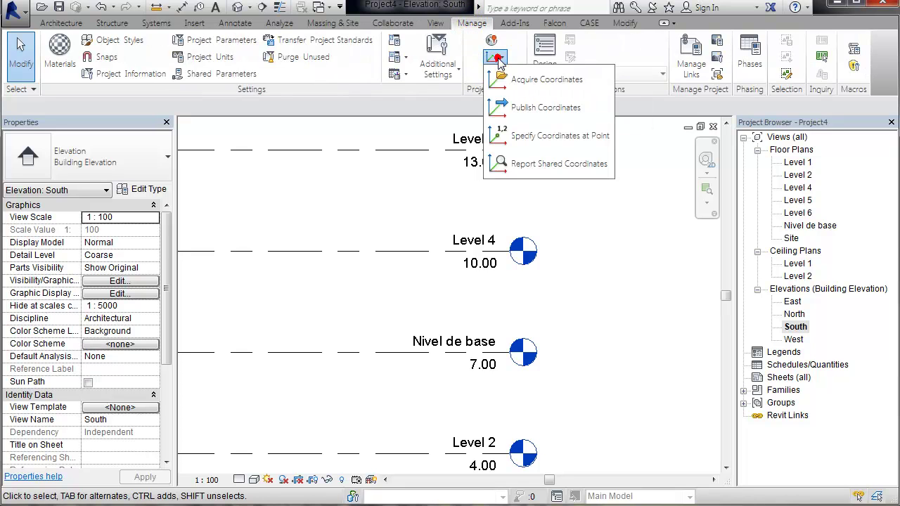
pyautogui.click(525, 138)
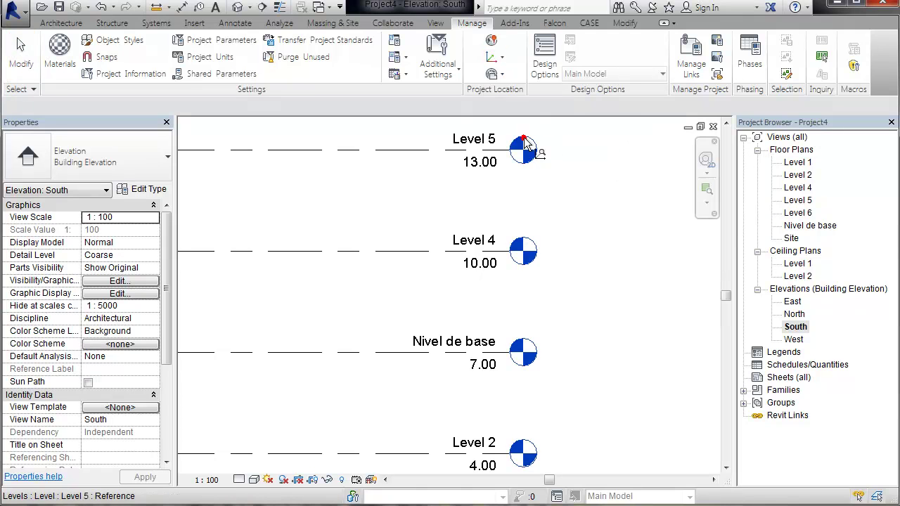
# - Pick Nivel de base, set shared elevation 0 there, then pan to review Levels 2 through 6
pyautogui.click(430, 351)
pyautogui.write('0')
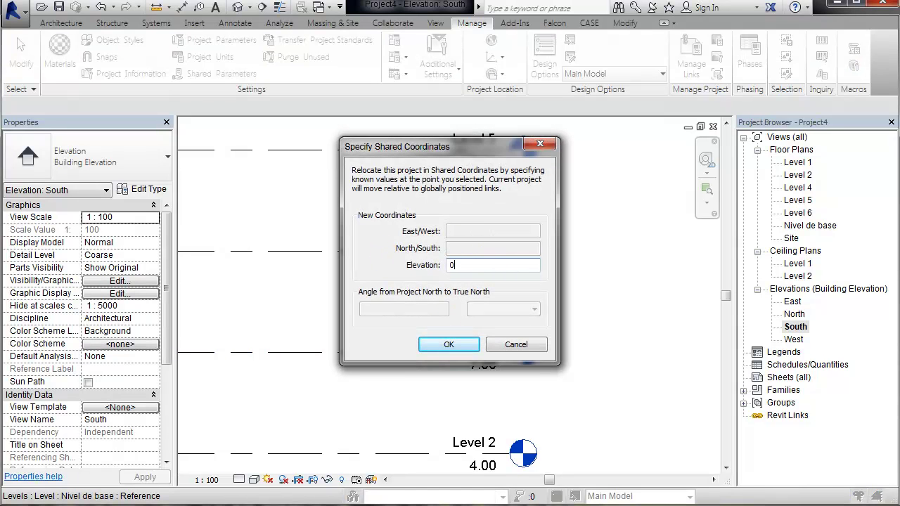
pyautogui.press('Return')
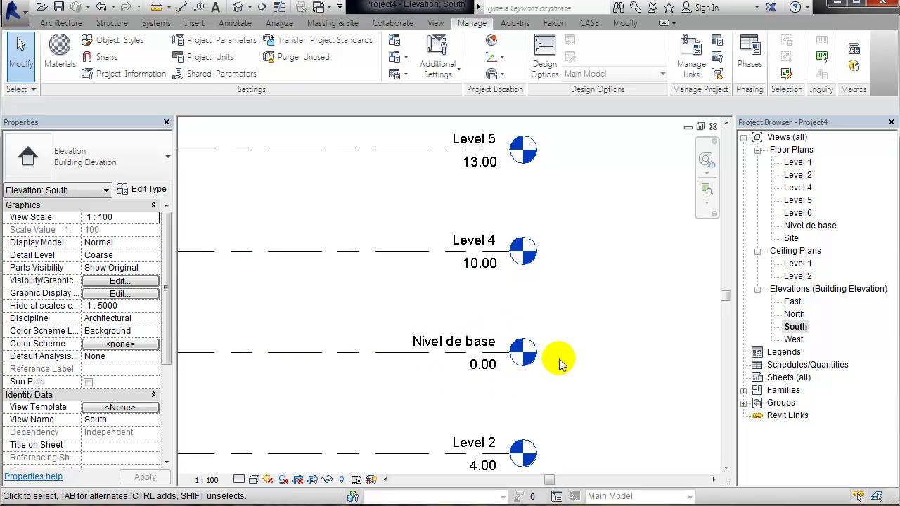
pyautogui.moveTo(612, 331); pyautogui.dragTo(581, 452, button='middle')
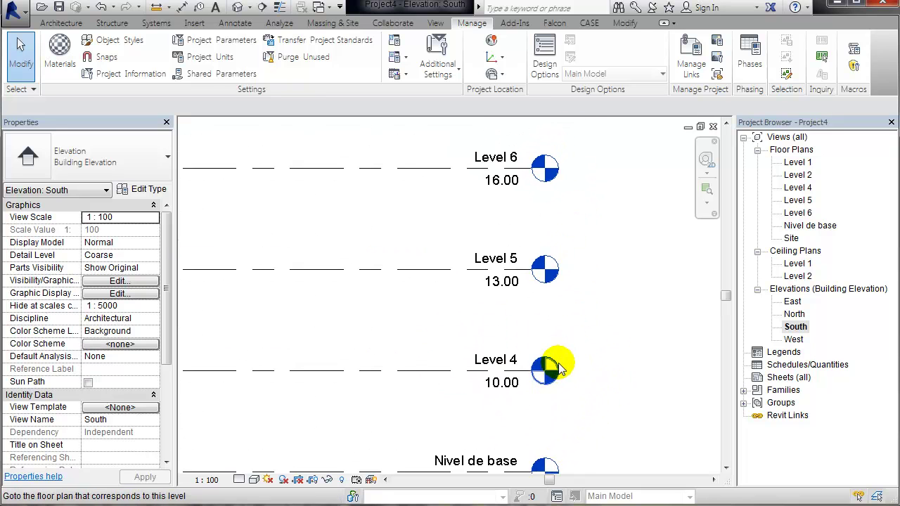
pyautogui.scroll(-2, 552, 361)
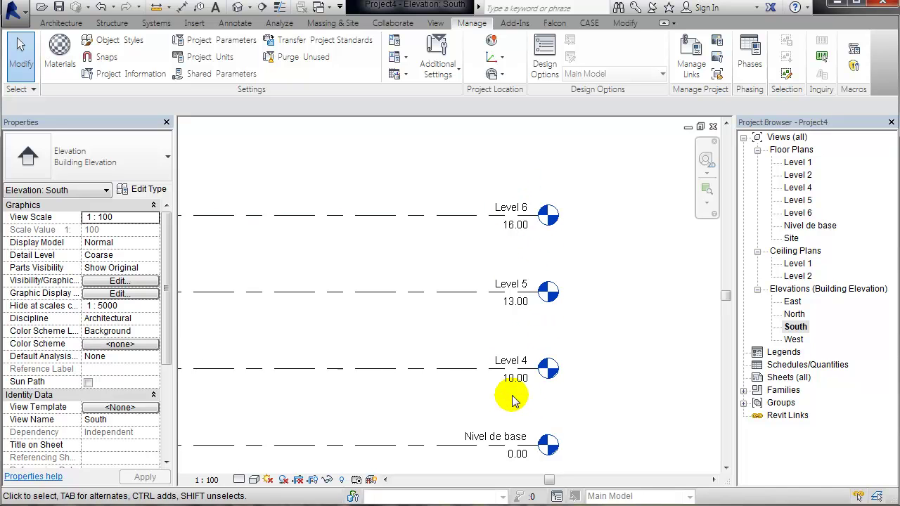
pyautogui.moveTo(508, 387); pyautogui.dragTo(412, 366, button='middle')
pyautogui.scroll(1, 411, 366)
# - Crossing-select Levels 4, 5 and 6 and assign them the Nivel Terreno Cero type
pyautogui.click(397, 380)
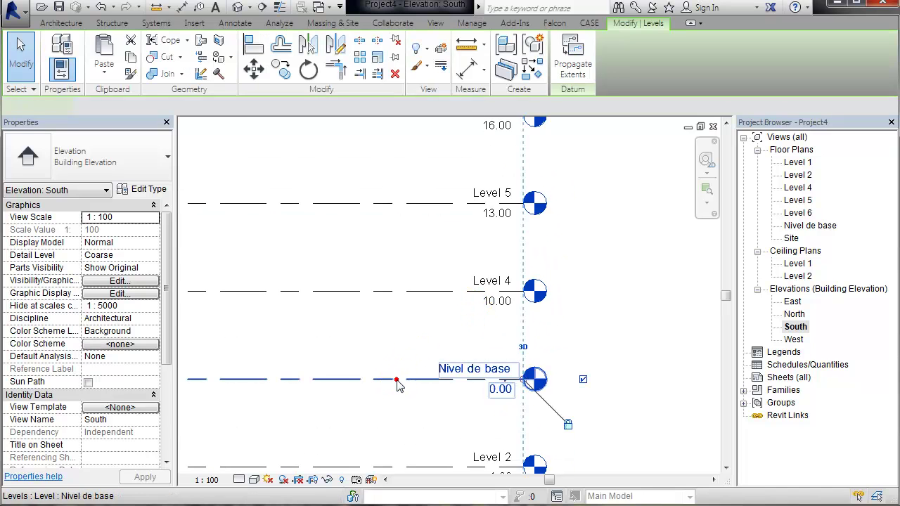
pyautogui.click(605, 241)
pyautogui.moveTo(612, 241); pyautogui.dragTo(633, 315, button='middle')
pyautogui.moveTo(412, 383); pyautogui.dragTo(361, 151)
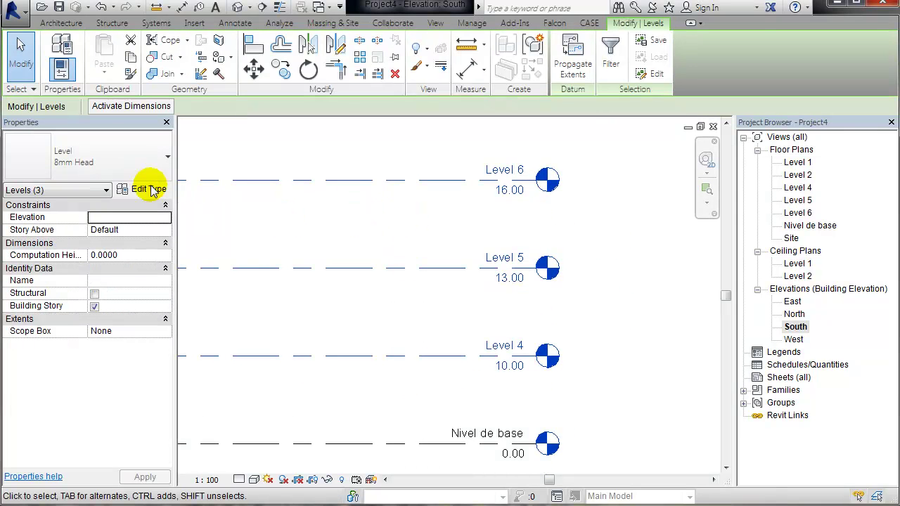
pyautogui.click(137, 159)
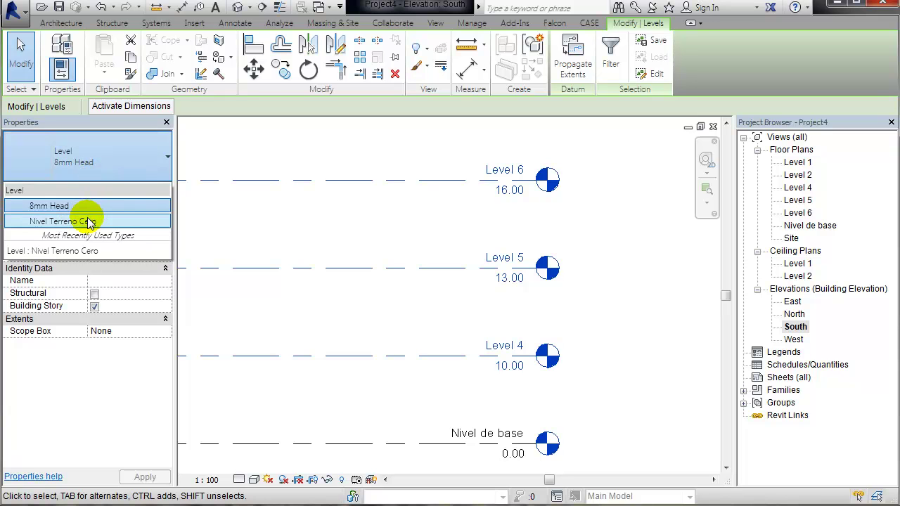
pyautogui.click(89, 221)
# - Specify coordinates at Nivel de base with a shared elevation of -2, then bring Level 6 into view
pyautogui.click(593, 304)
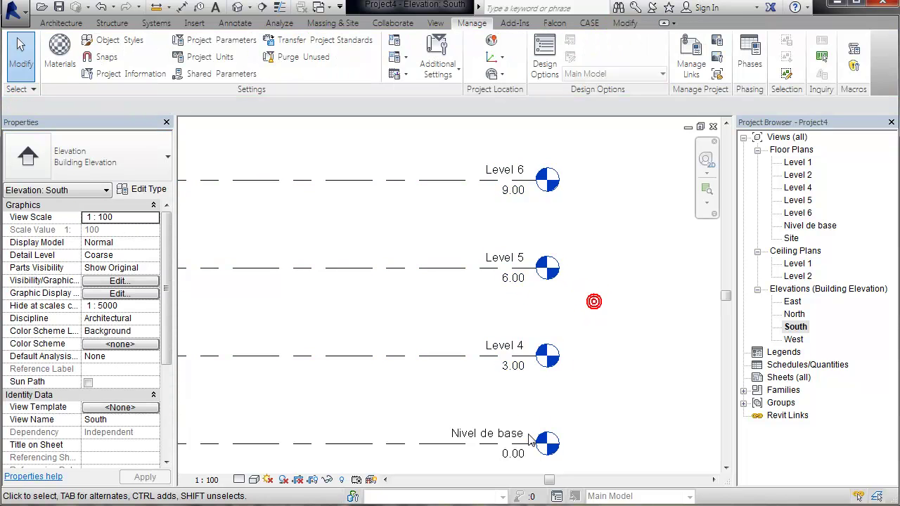
pyautogui.scroll(-3, 524, 380)
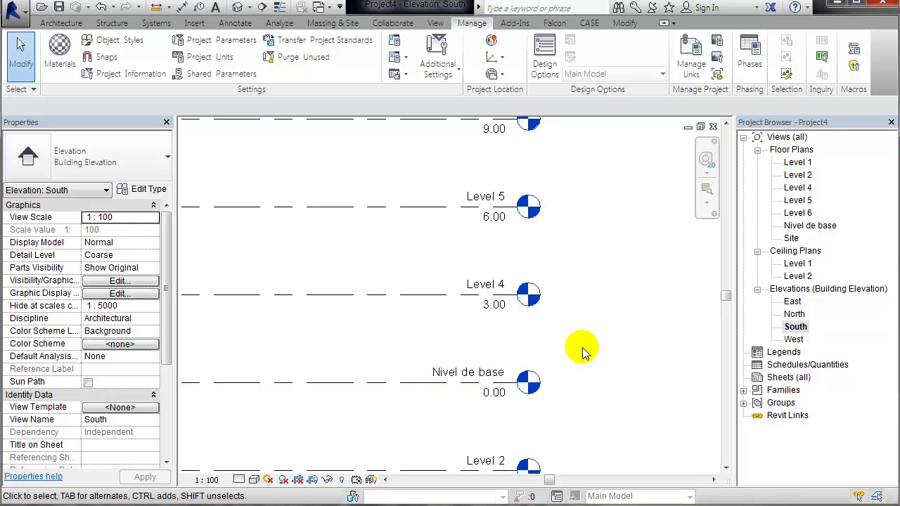
pyautogui.click(493, 58)
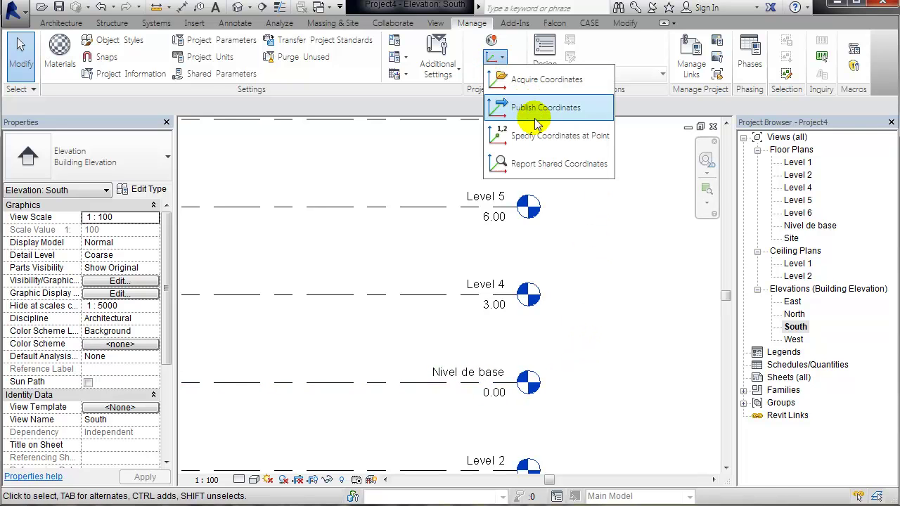
pyautogui.click(549, 163)
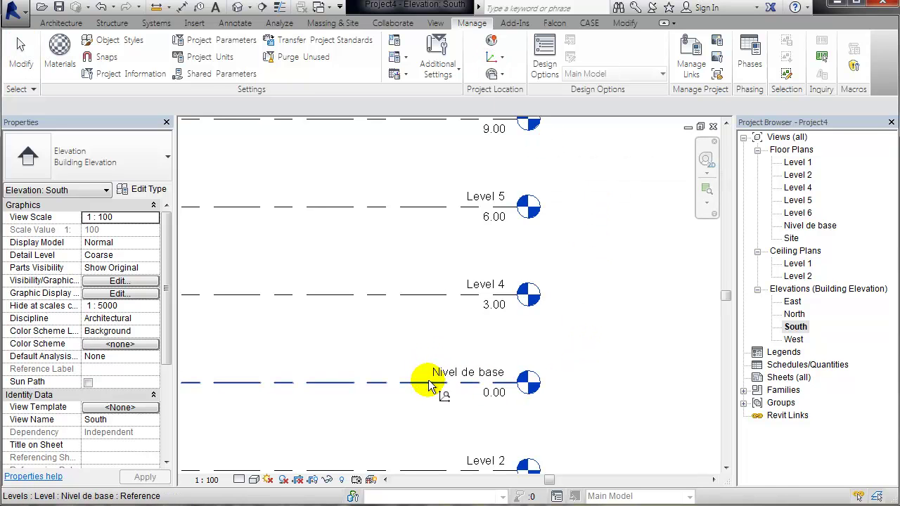
pyautogui.click(429, 382)
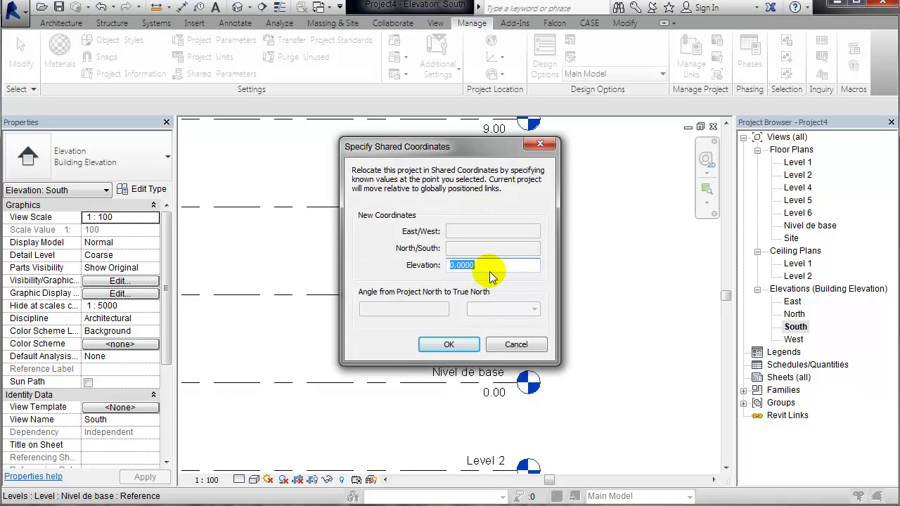
pyautogui.write('-2')
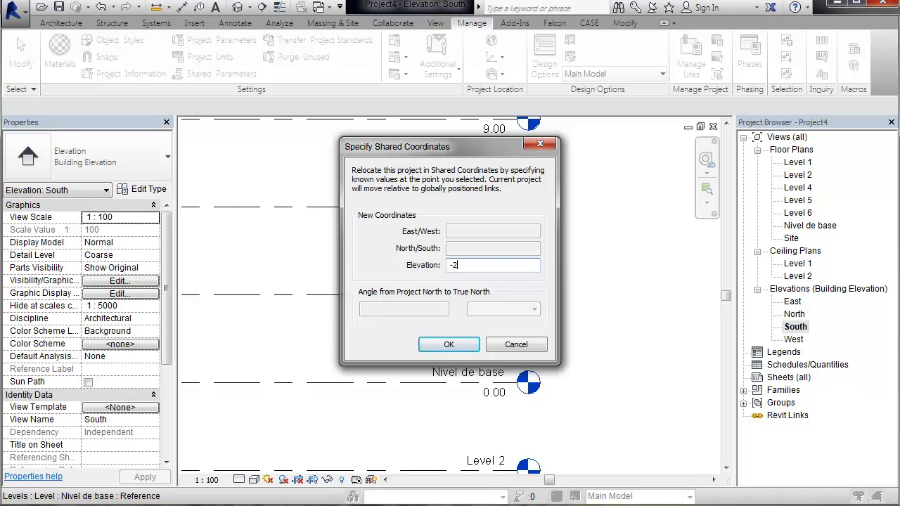
pyautogui.press('Return')
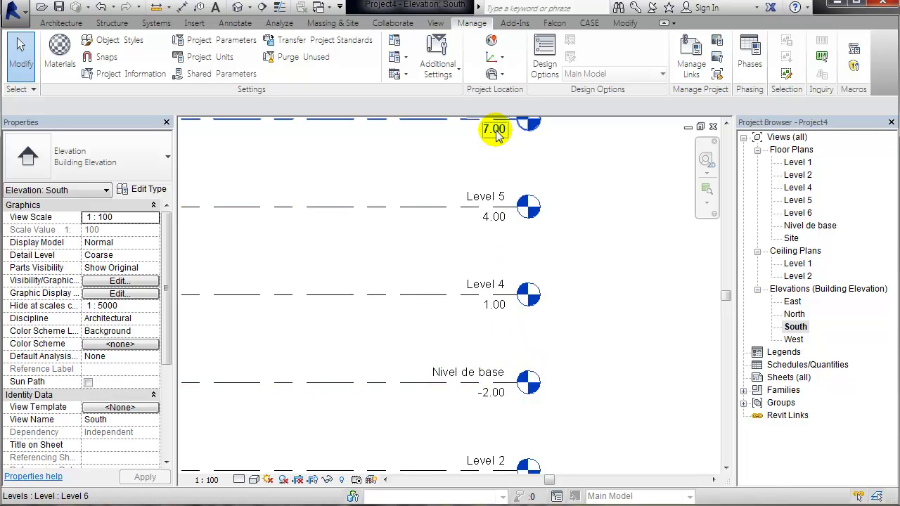
pyautogui.moveTo(453, 310); pyautogui.dragTo(396, 333, button='middle')
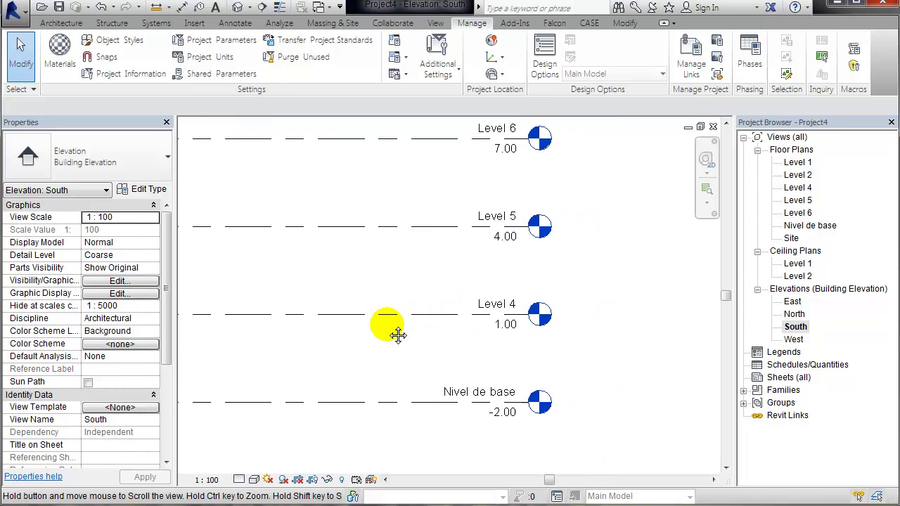
# - Re-specify coordinates at Nivel de base with shared elevation 0 and review the levels
pyautogui.click(490, 58)
pyautogui.click(498, 161)
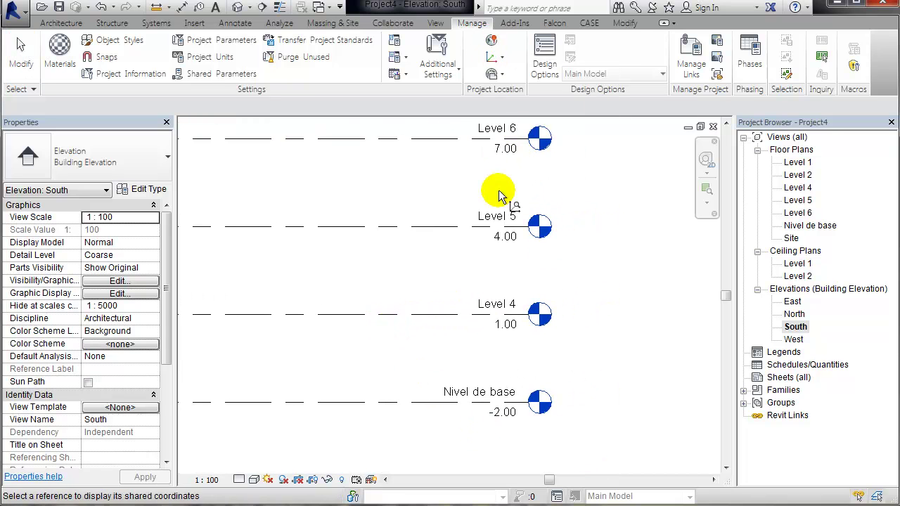
pyautogui.click(473, 402)
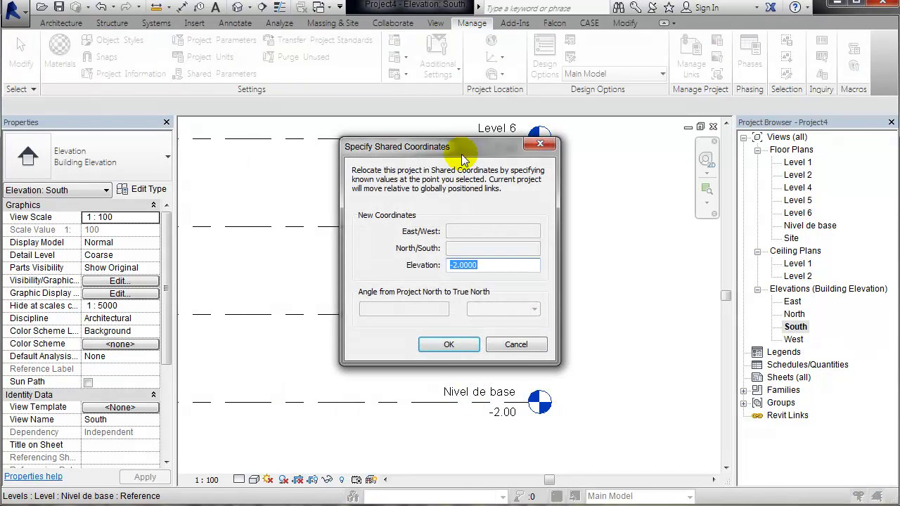
pyautogui.moveTo(461, 154); pyautogui.dragTo(311, 153)
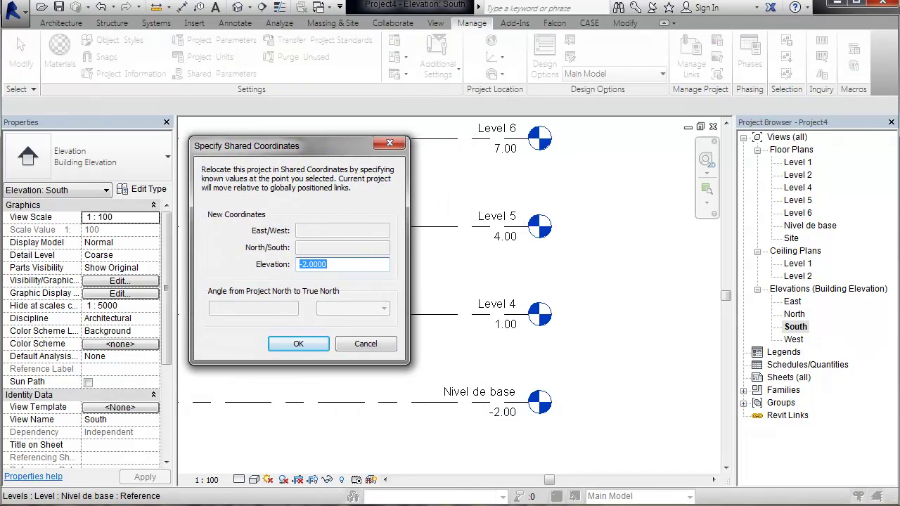
pyautogui.click(298, 343)
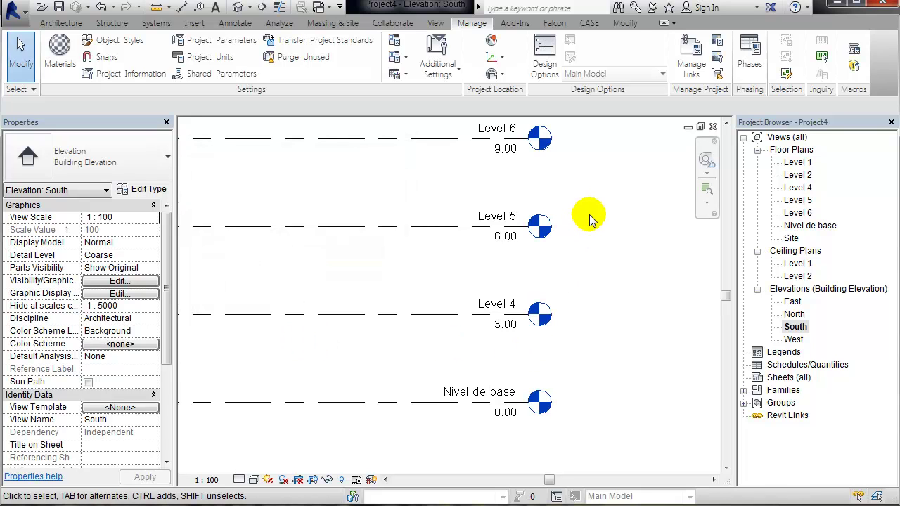
pyautogui.scroll(-2, 577, 223)
pyautogui.scroll(-1, 588, 246)
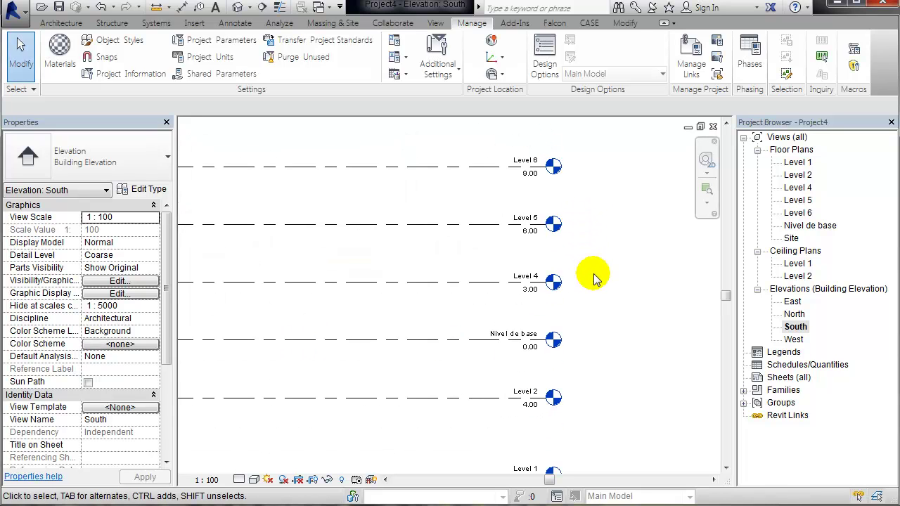
pyautogui.scroll(1, 598, 265)
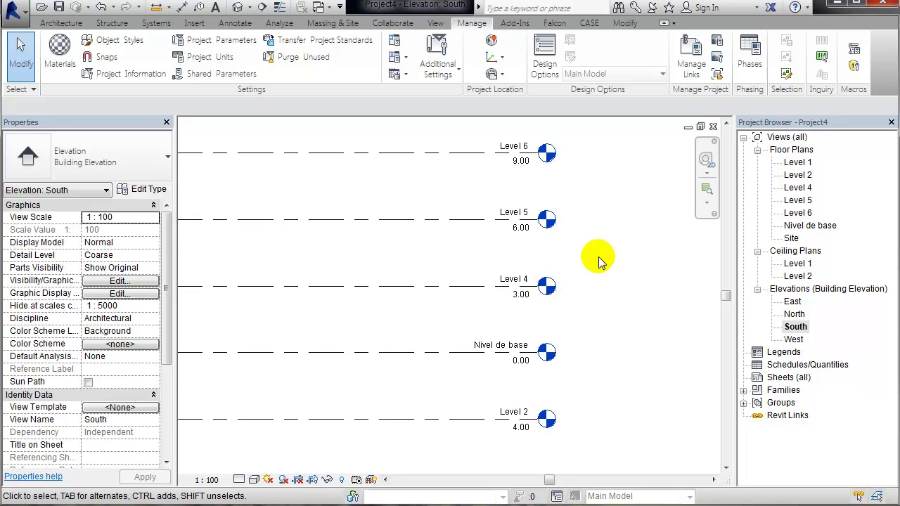
pyautogui.scroll(1, 597, 259)
# - Dismiss the Coordinates options and shift the view to make room above Level 6
pyautogui.click(497, 62)
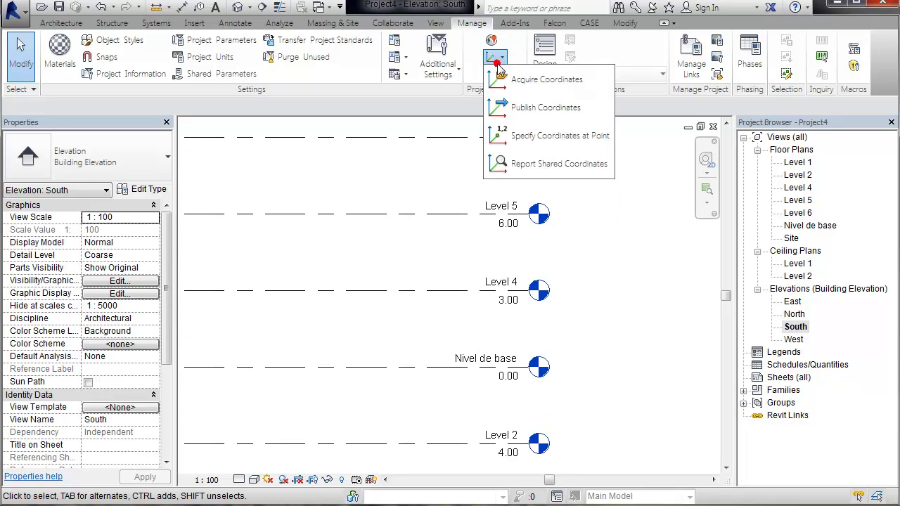
pyautogui.click(408, 193)
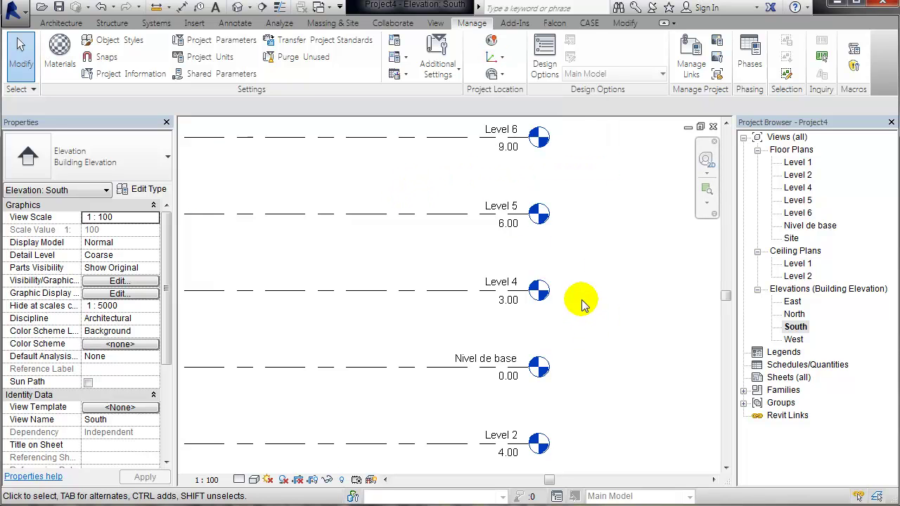
pyautogui.moveTo(587, 300); pyautogui.dragTo(568, 326, button='middle')
pyautogui.scroll(-1, 556, 317)
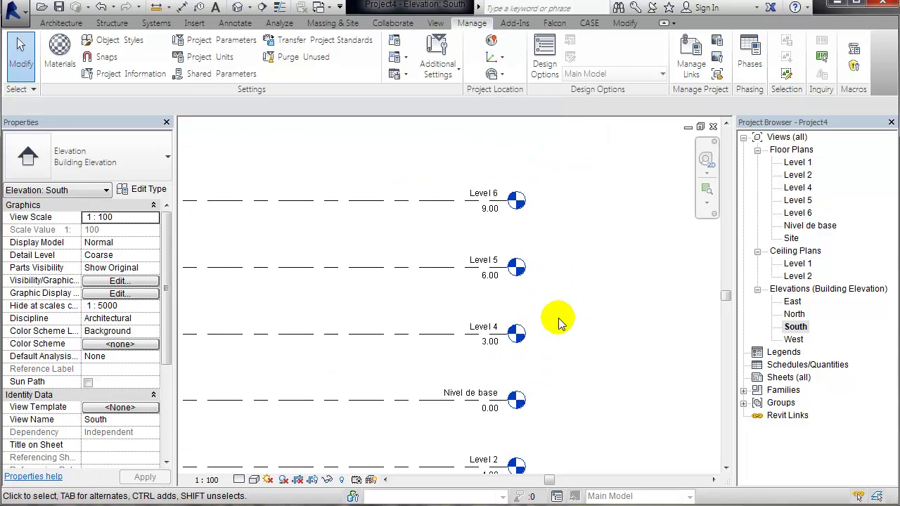
# - Draw a new Level 7 above Level 6 with the LL level command
pyautogui.press('l')
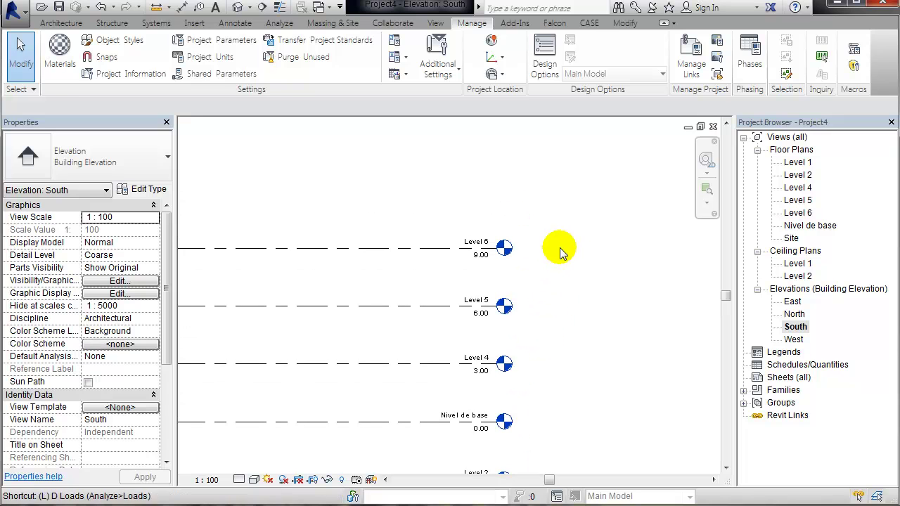
pyautogui.press('l')
pyautogui.click(412, 197)
pyautogui.click(521, 197)
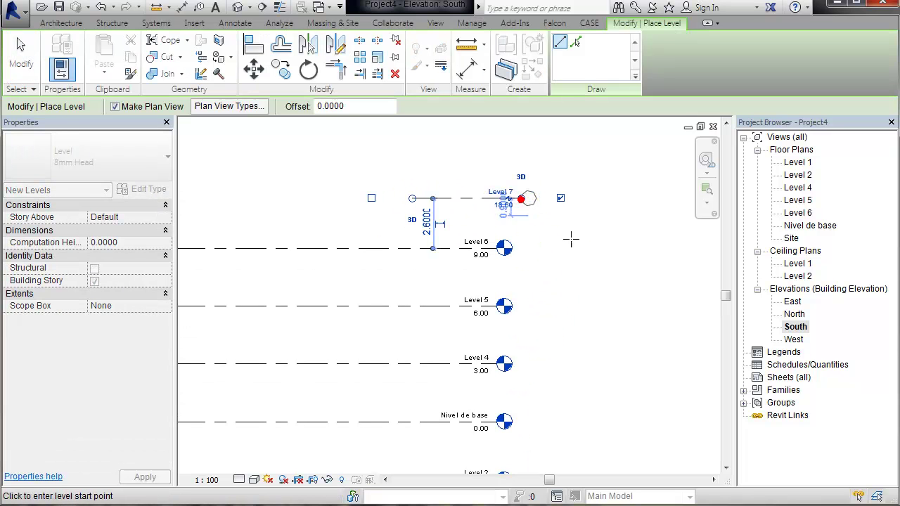
pyautogui.press('Escape')
pyautogui.press('Escape')
pyautogui.scroll(2, 487, 222)
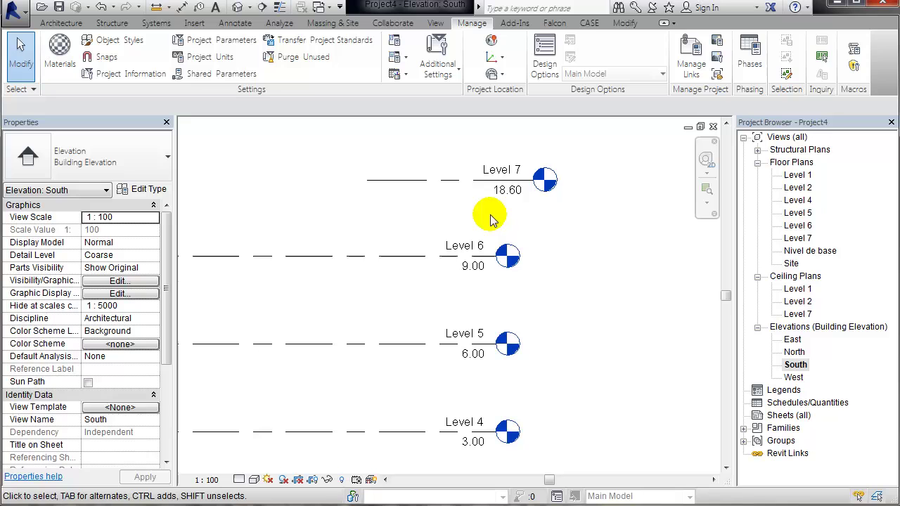
# - Give Level 7 the Nivel Terreno Cero type so it reads 11.60, then view all levels
pyautogui.click(468, 182)
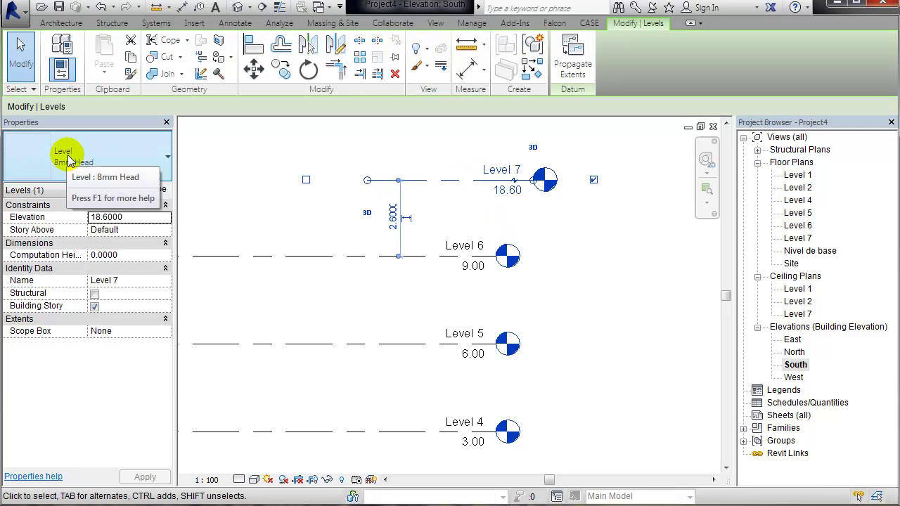
pyautogui.click(139, 164)
pyautogui.click(112, 221)
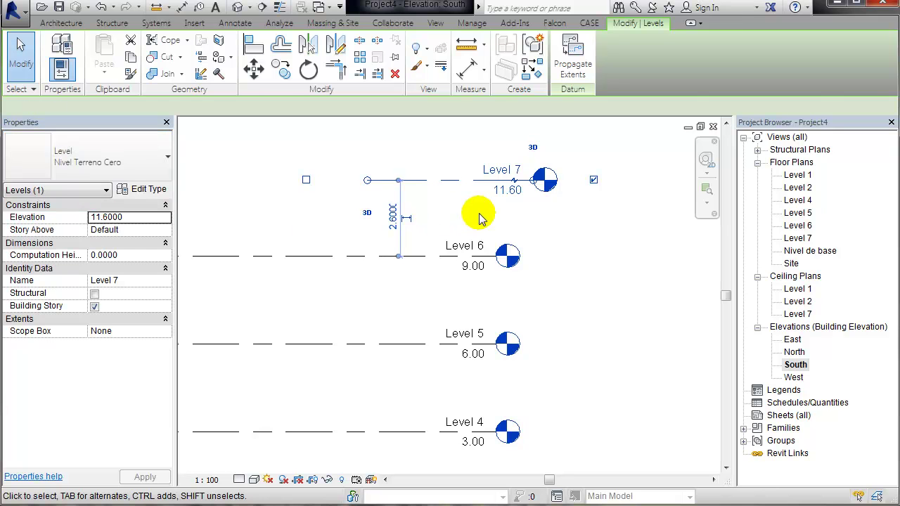
pyautogui.click(554, 230)
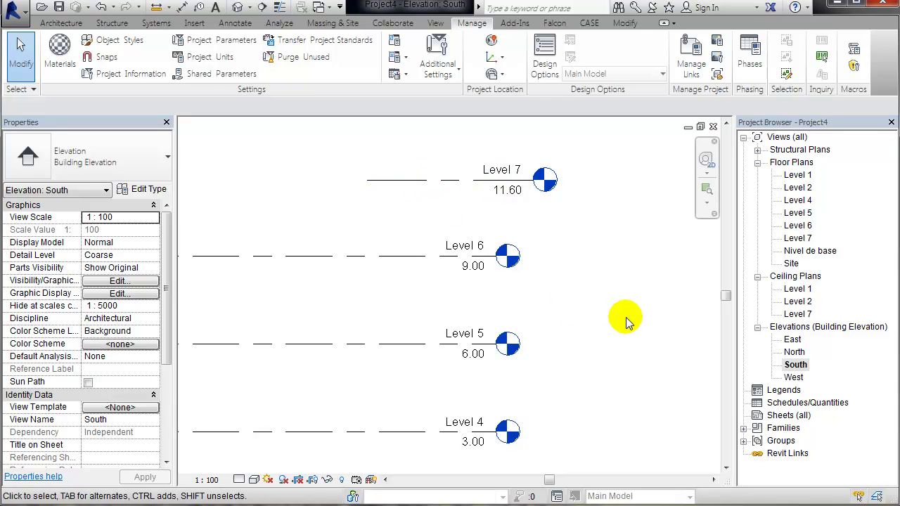
pyautogui.scroll(-2, 612, 357)
pyautogui.moveTo(612, 358)
pyautogui.mouseDown(button='middle')
pyautogui.moveTo(546, 247)
pyautogui.moveTo(520, 305)
pyautogui.mouseUp(button='middle')
pyautogui.scroll(-1, 546, 237)
pyautogui.moveTo(556, 296); pyautogui.dragTo(521, 304, button='middle')
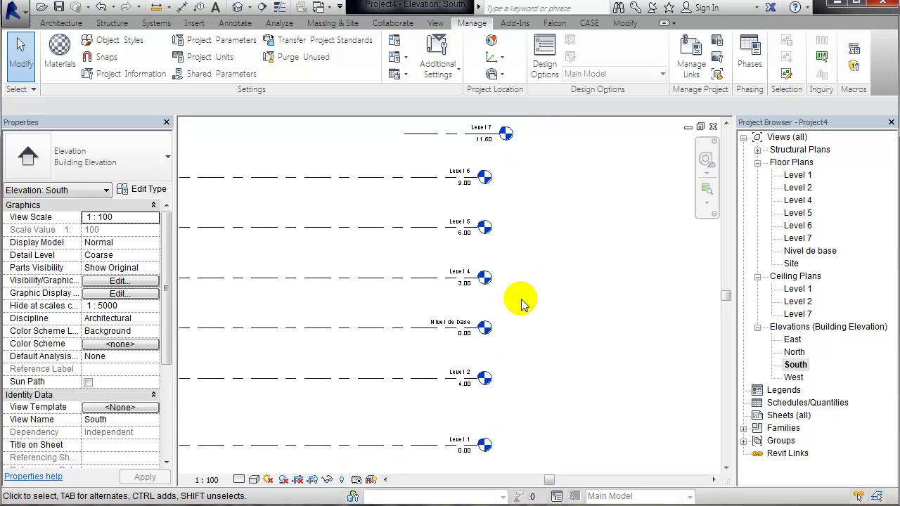